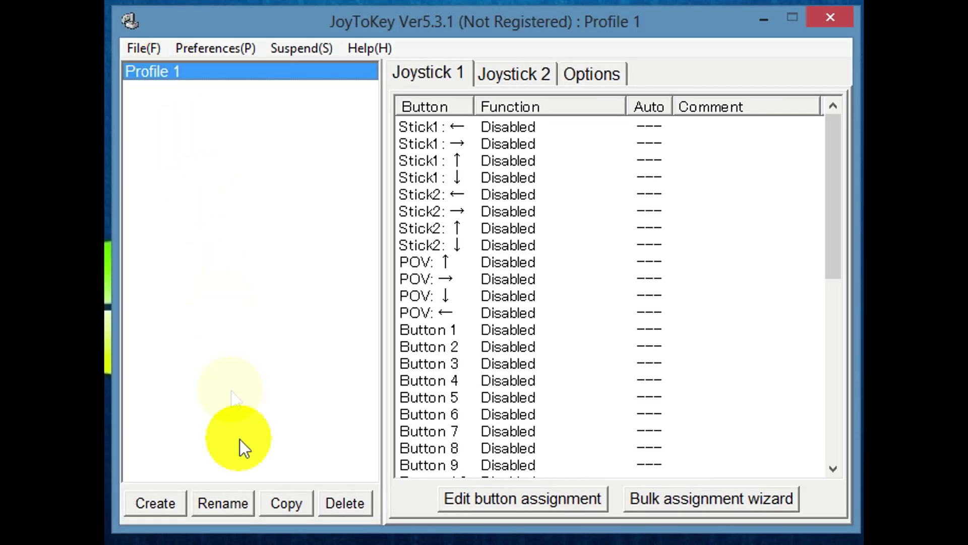
- Rename the profile to DeadRising2 and bring up the Stick1-left assignment showing key A
click(240, 498)
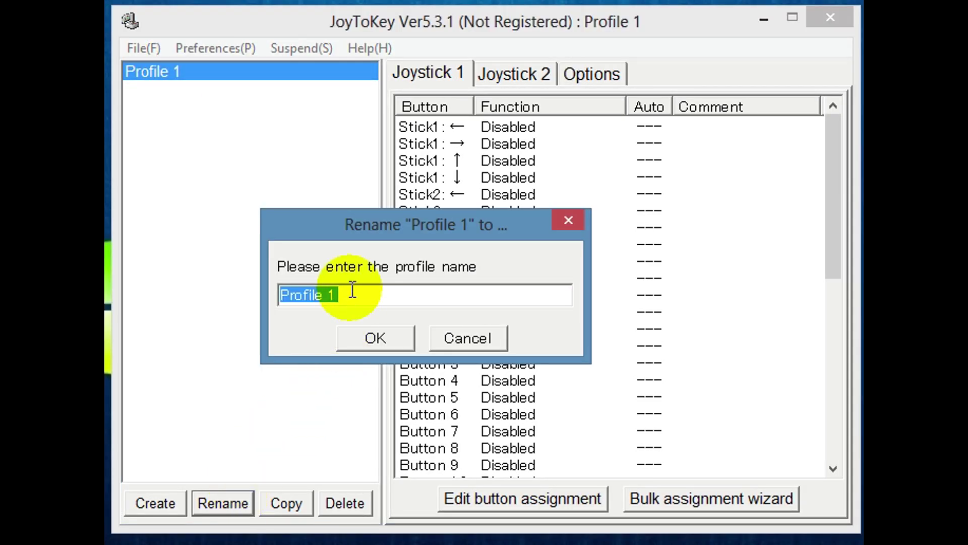
text(DeadRising2)
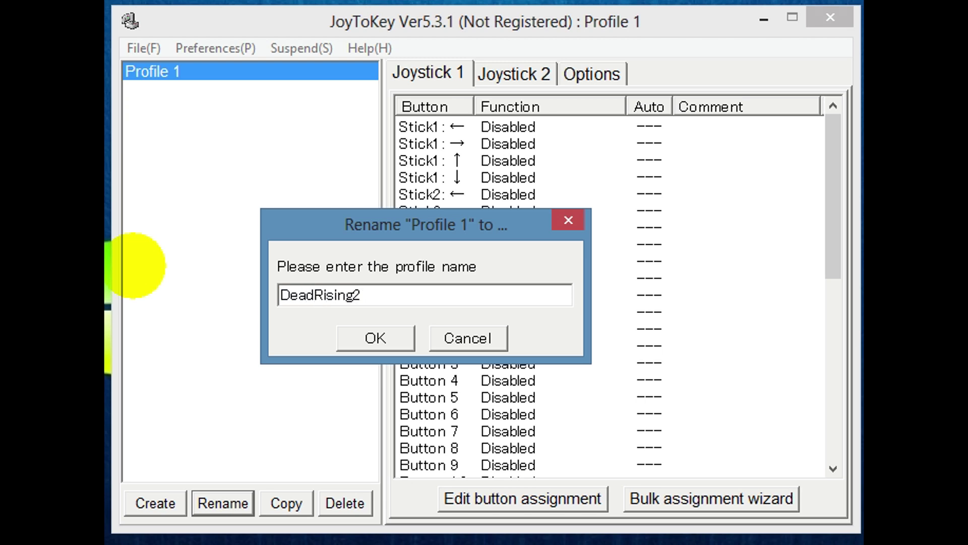
key(Return)
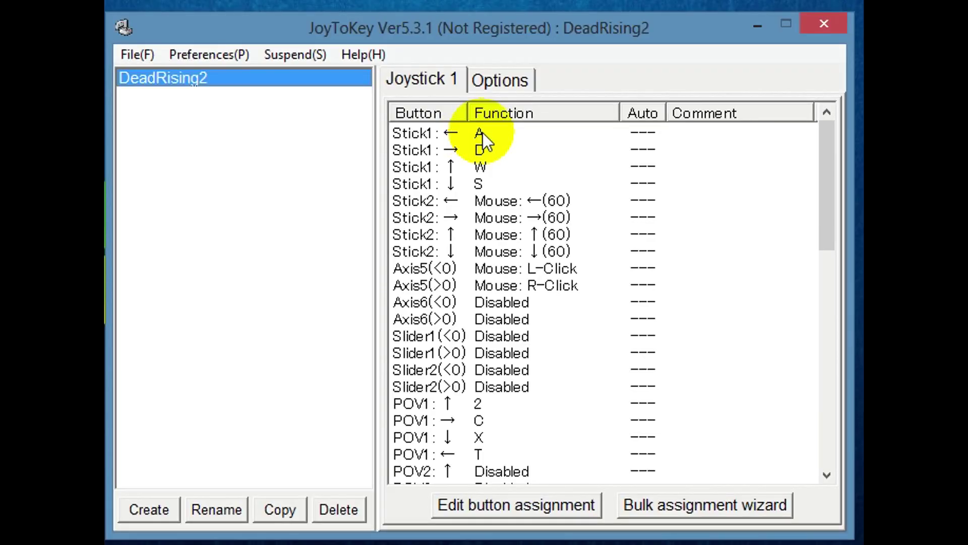
click(483, 133)
double_click(483, 132)
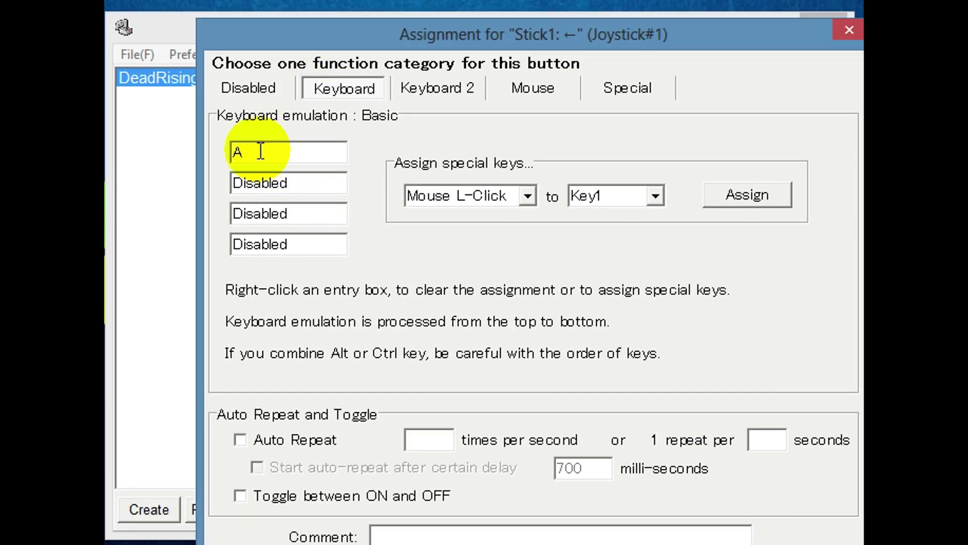
key(b)
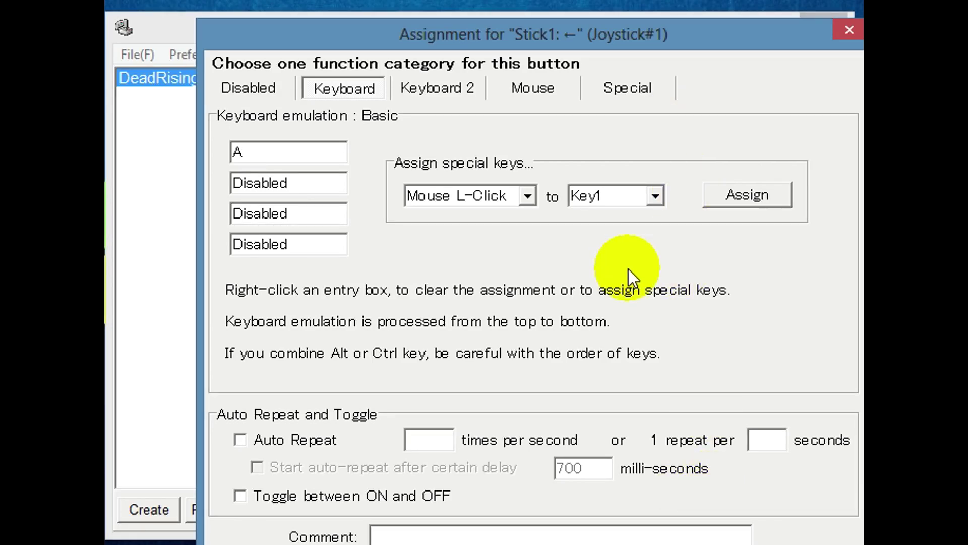
click(696, 539)
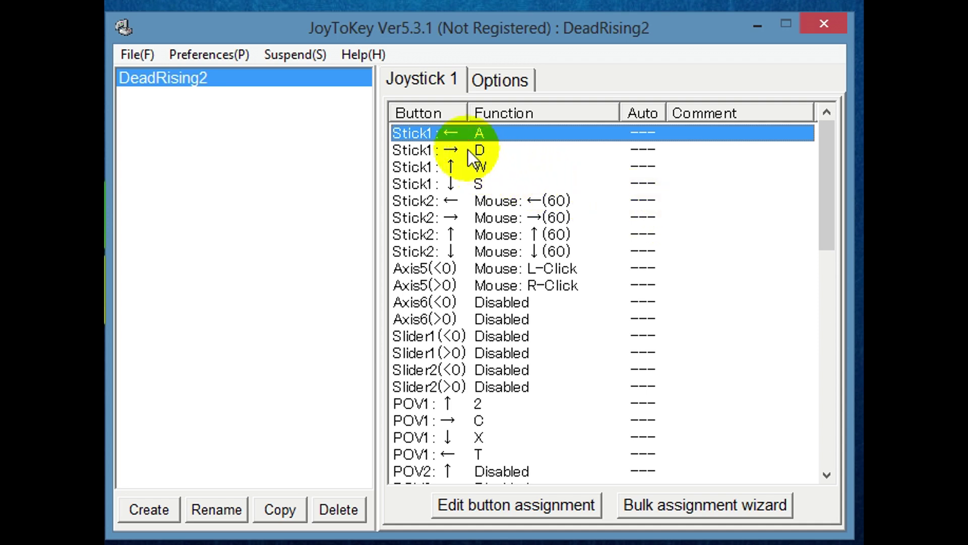
click(485, 151)
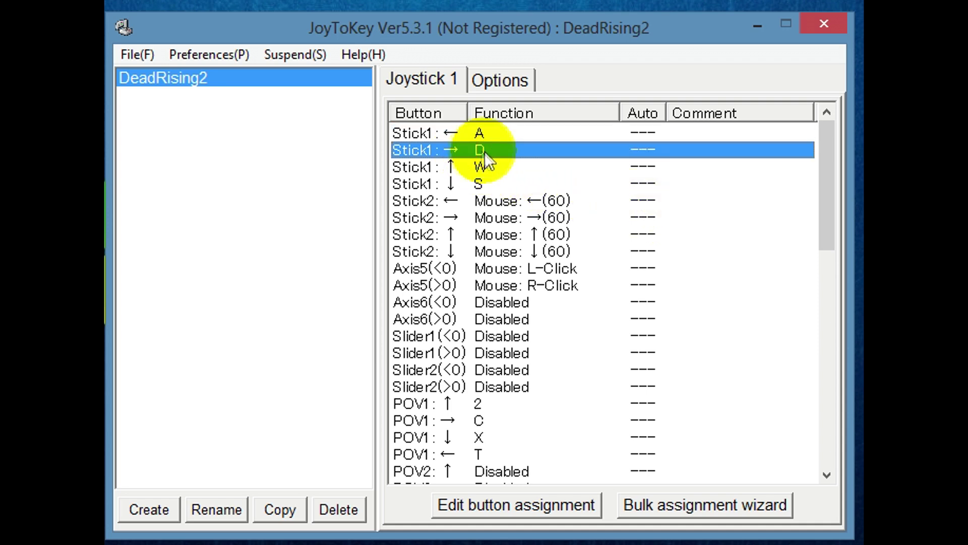
click(474, 168)
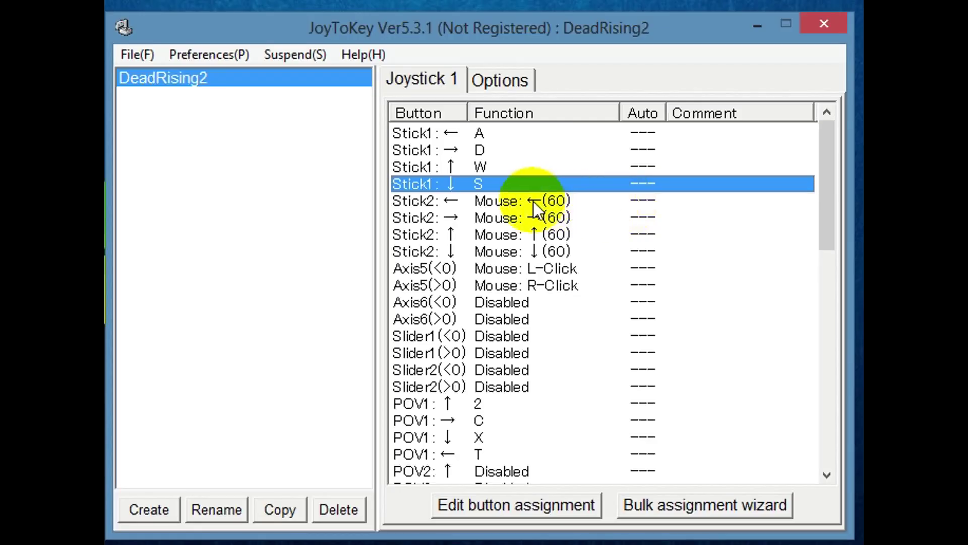
click(533, 200)
double_click(534, 200)
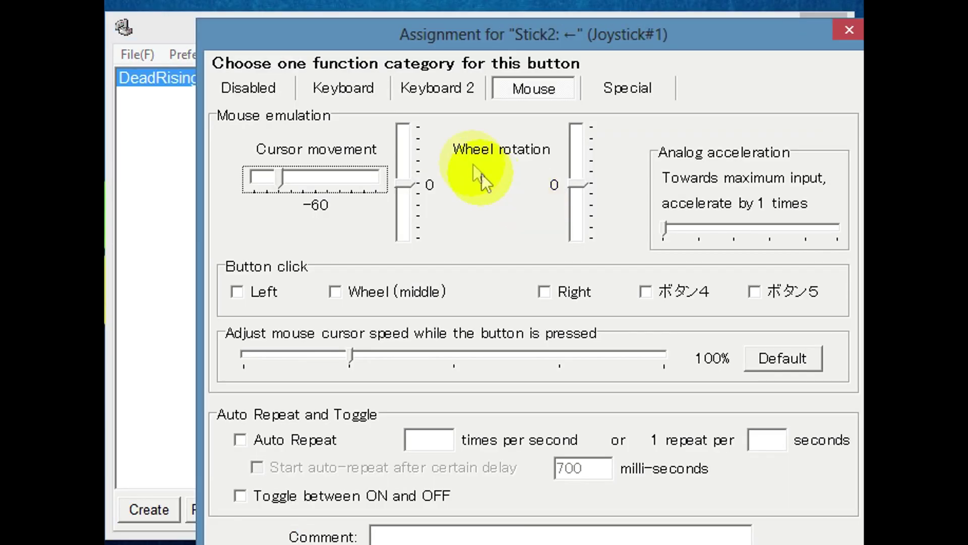
mouse_move(424, 39)
mouse_down()
mouse_move(469, 61)
mouse_move(423, 89)
mouse_up()
click(330, 139)
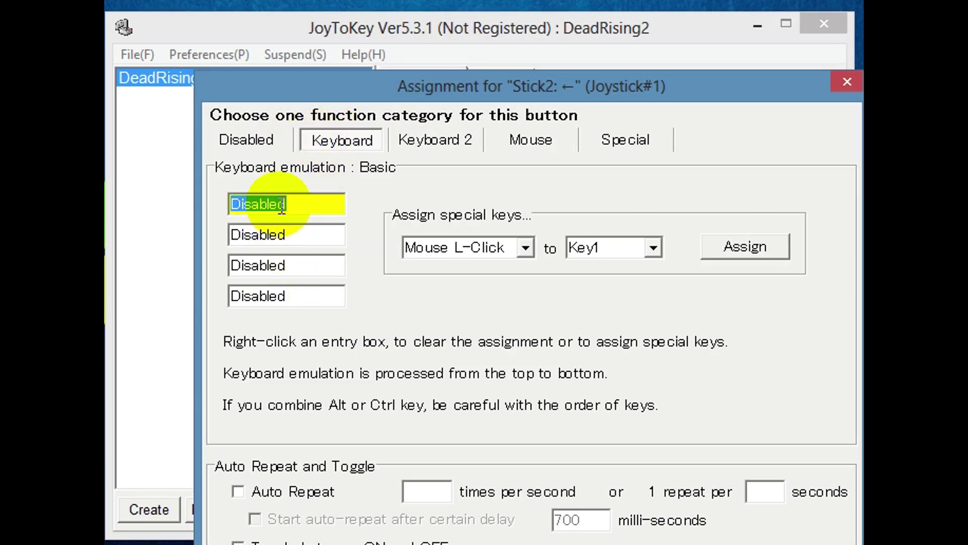
key(a)
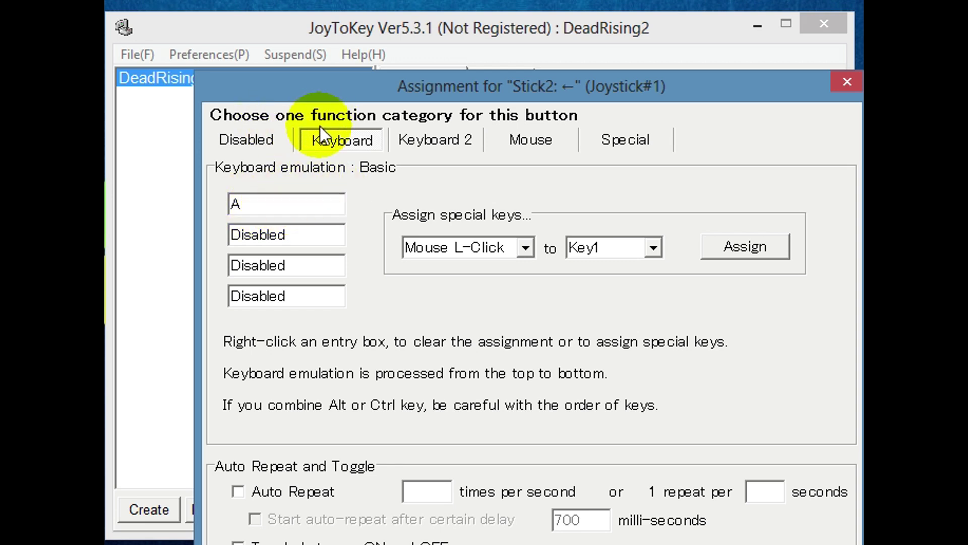
click(530, 143)
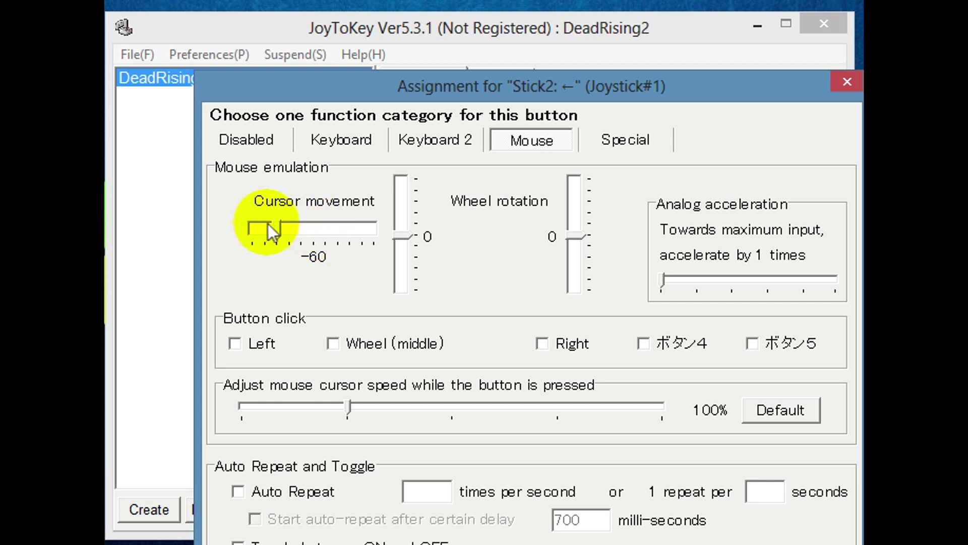
drag(284, 225, 350, 226)
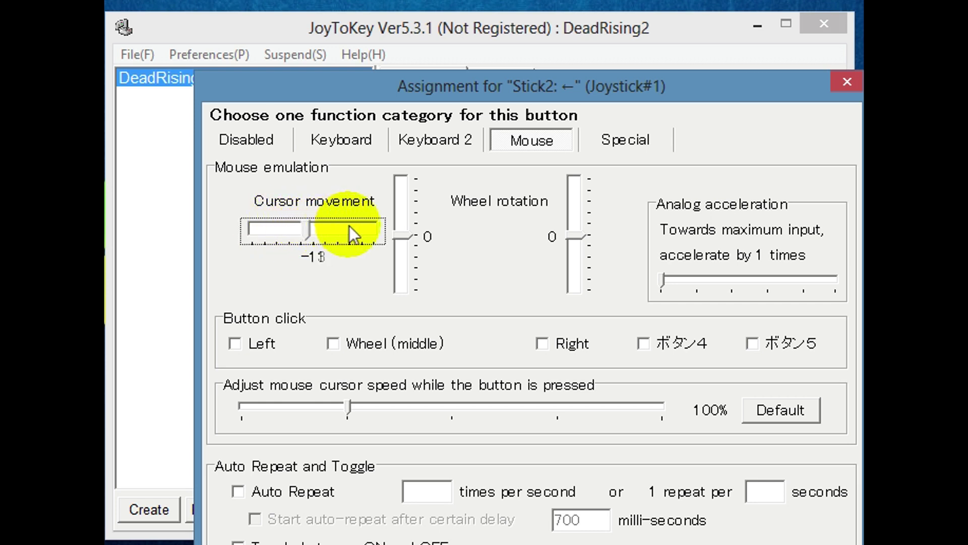
click(310, 227)
mouse_move(311, 228)
mouse_down()
mouse_move(249, 229)
mouse_move(278, 231)
mouse_up()
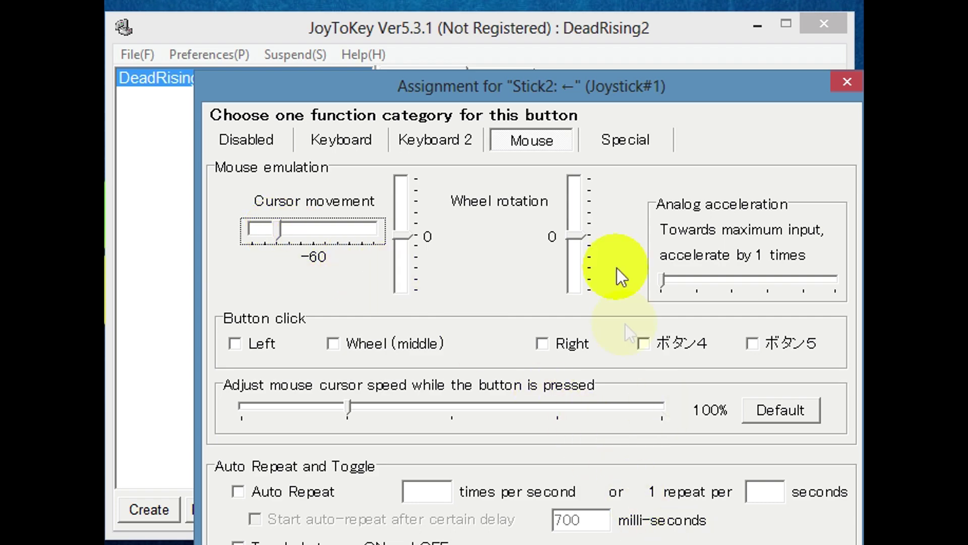
drag(605, 82, 534, 0)
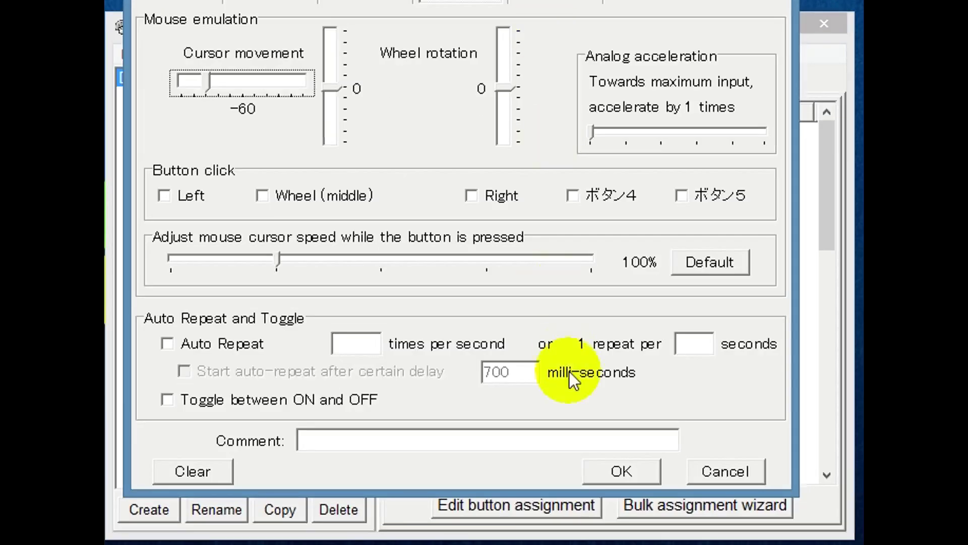
click(634, 471)
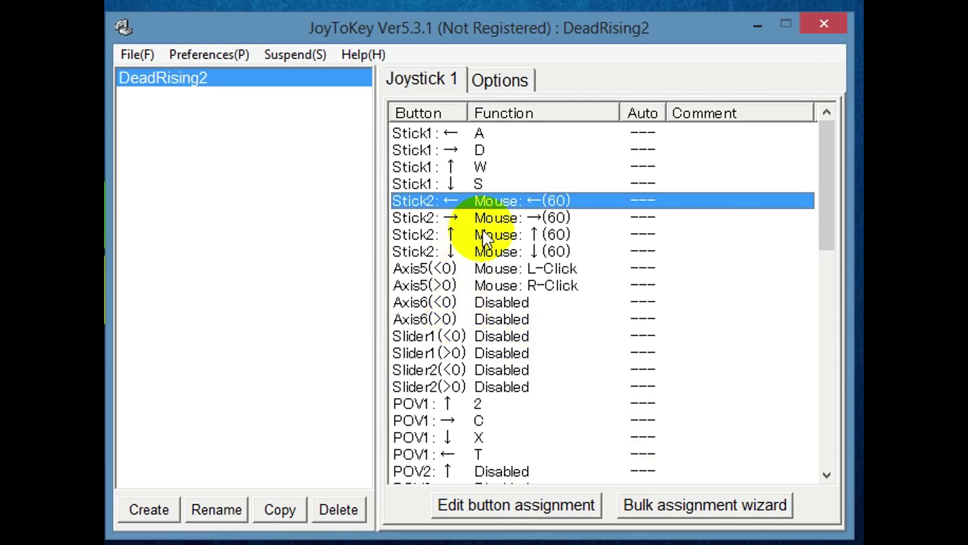
double_click(563, 214)
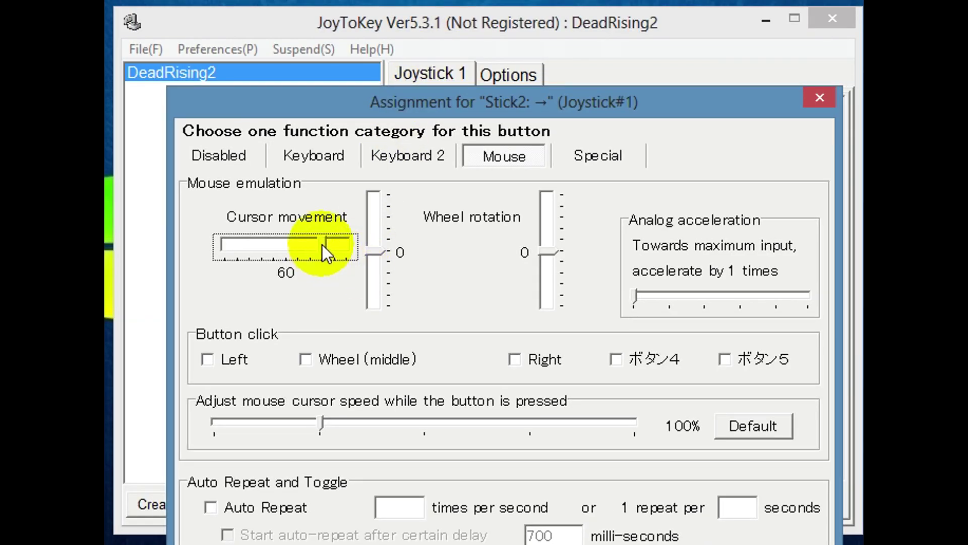
mouse_move(322, 245)
mouse_down()
mouse_move(288, 249)
mouse_move(322, 248)
mouse_up()
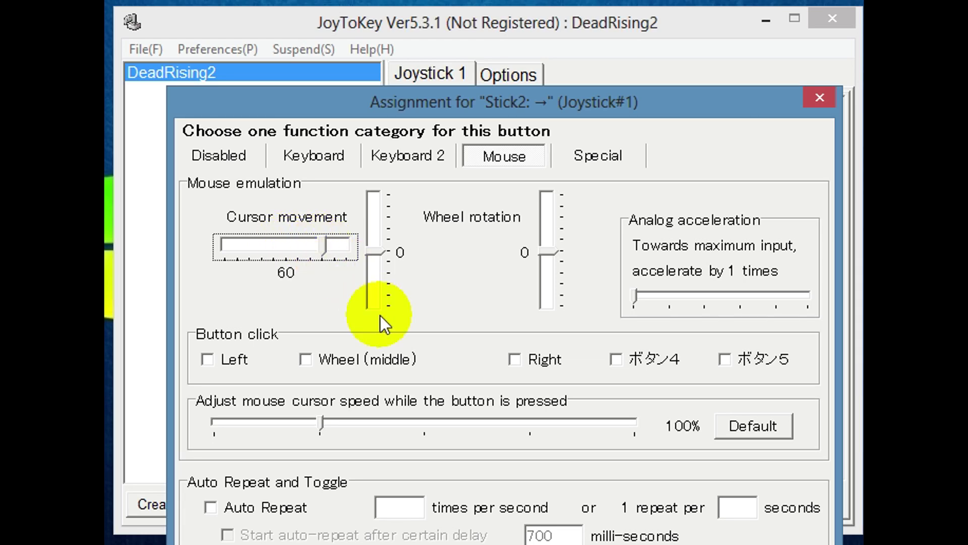
mouse_move(678, 105)
mouse_down()
mouse_move(661, 0)
mouse_move(650, 14)
mouse_up()
click(651, 479)
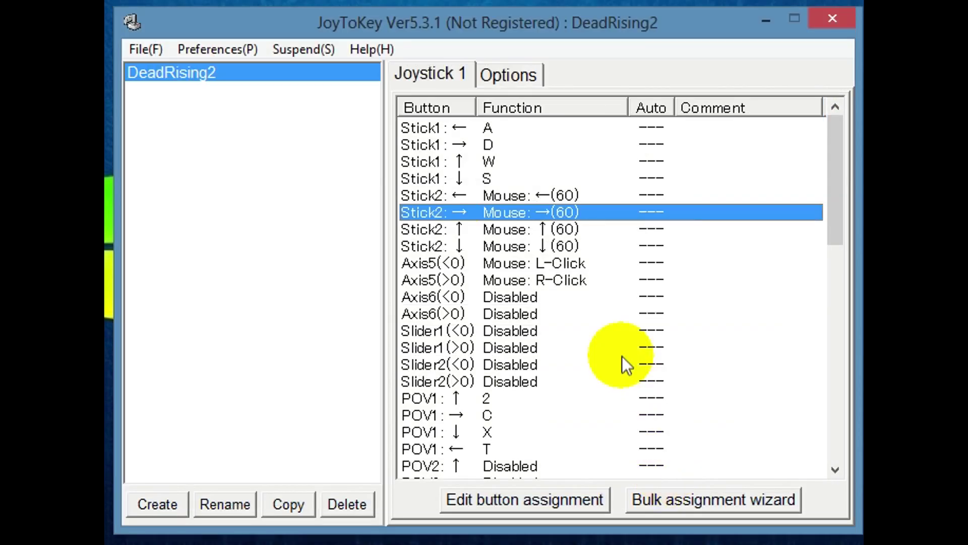
double_click(555, 229)
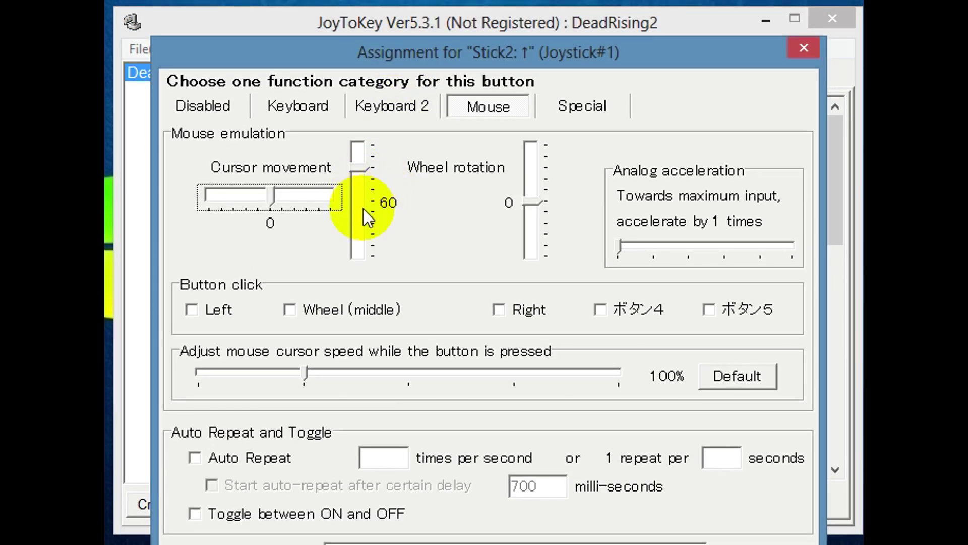
mouse_move(366, 171)
mouse_down()
mouse_move(364, 207)
mouse_move(361, 170)
mouse_up()
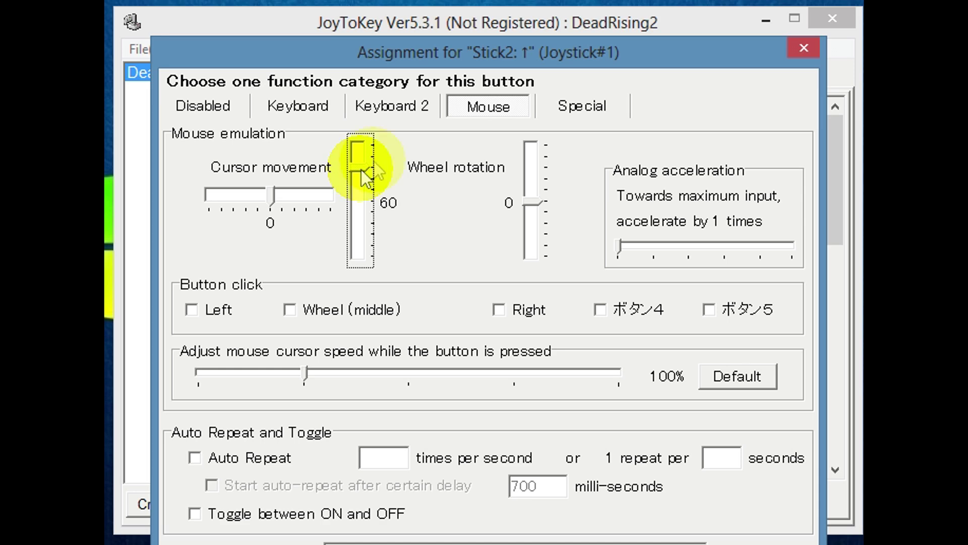
drag(361, 170, 361, 169)
drag(611, 45, 607, 0)
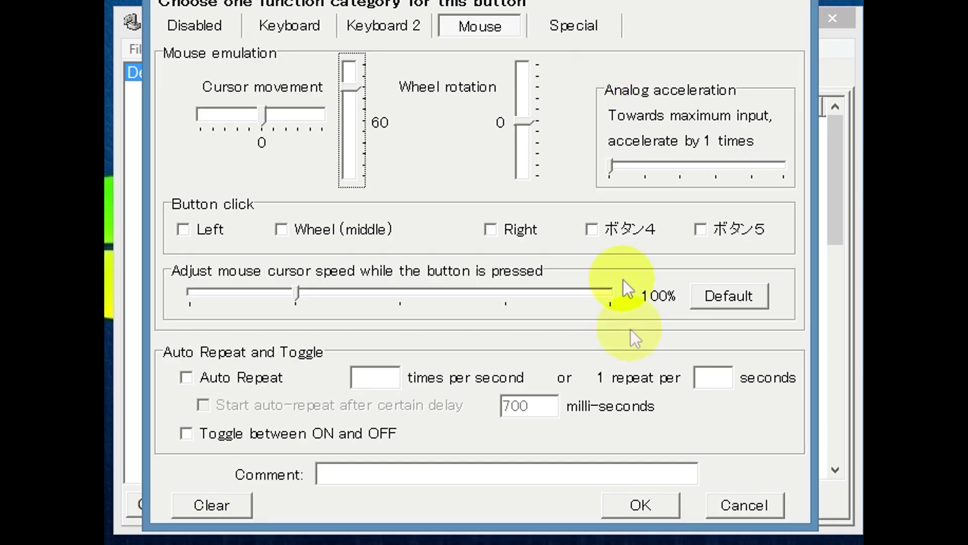
click(671, 512)
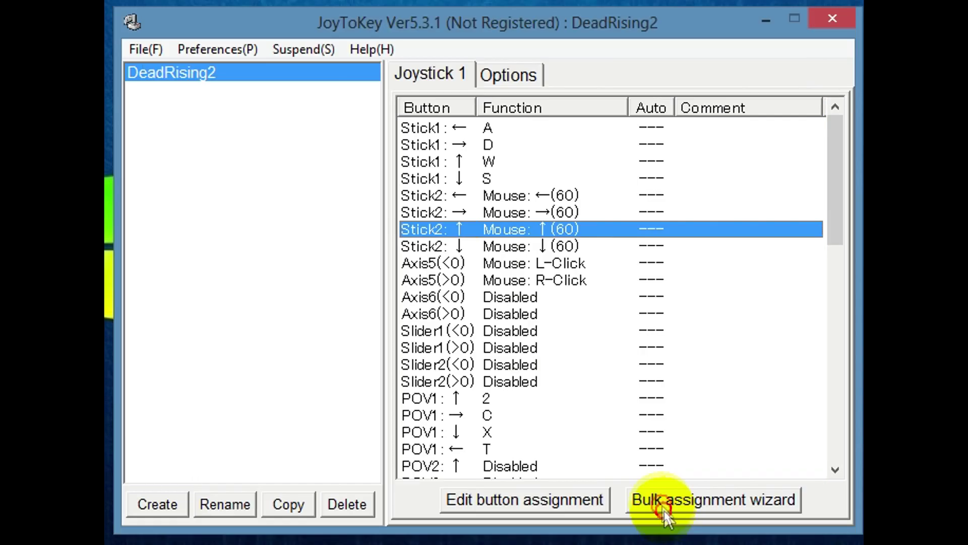
double_click(525, 247)
drag(444, 0, 448, 51)
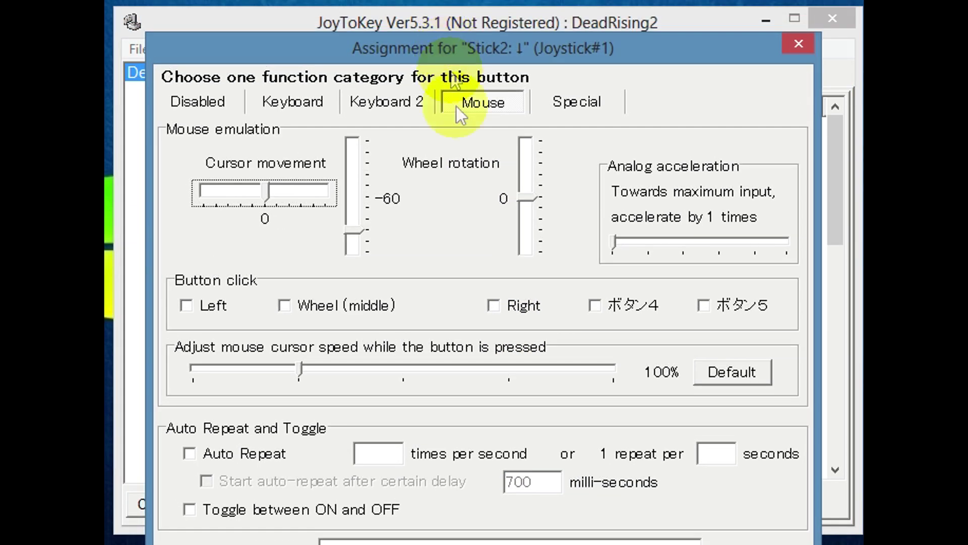
click(356, 223)
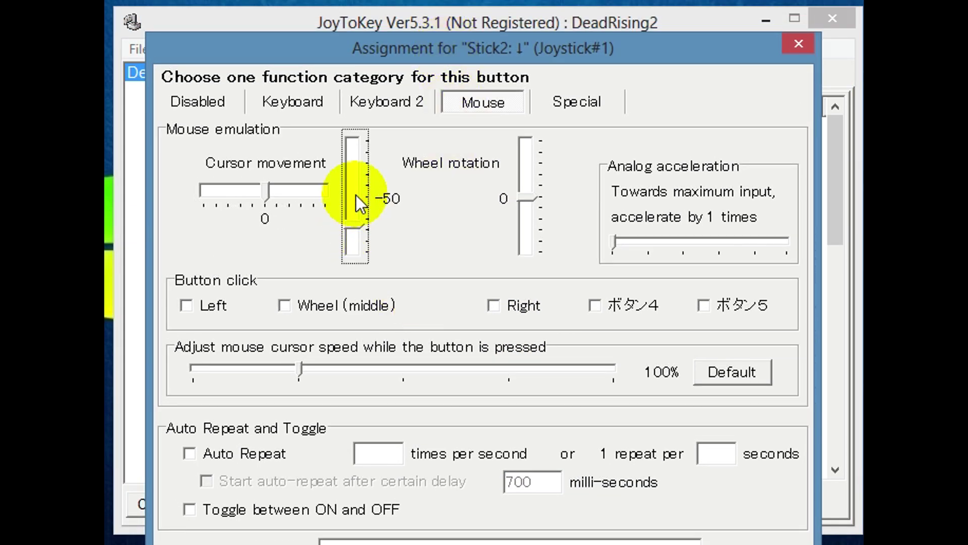
mouse_move(356, 223)
mouse_down()
mouse_move(360, 196)
mouse_move(371, 231)
mouse_up()
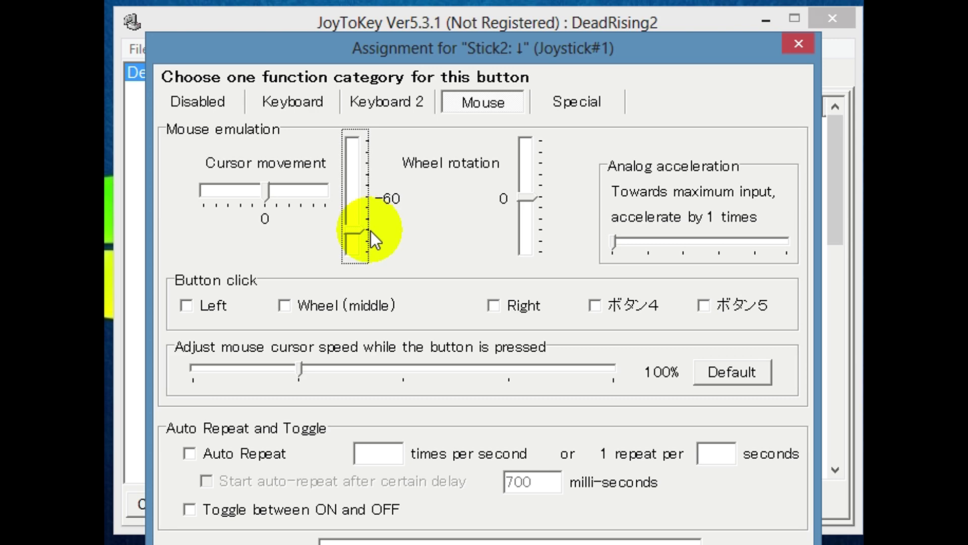
drag(565, 61, 542, 1)
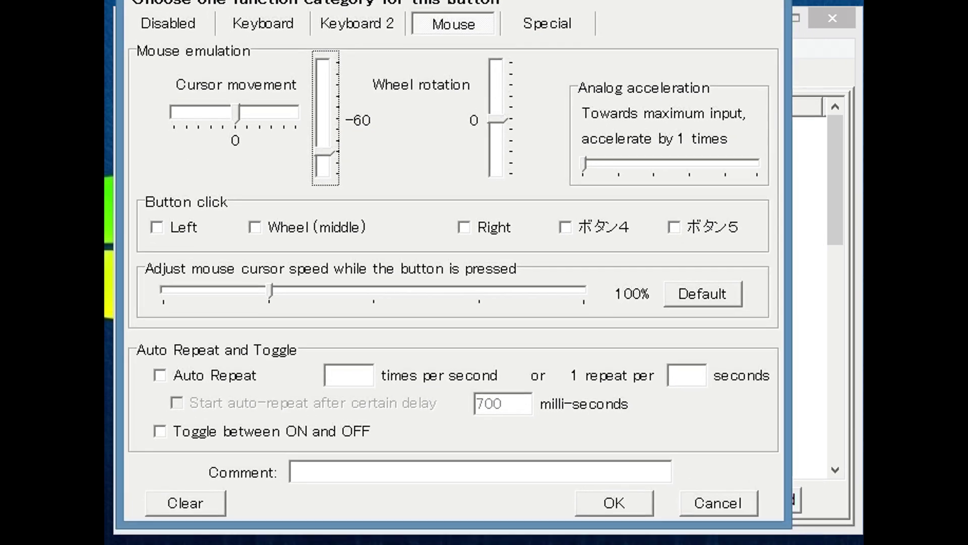
click(627, 488)
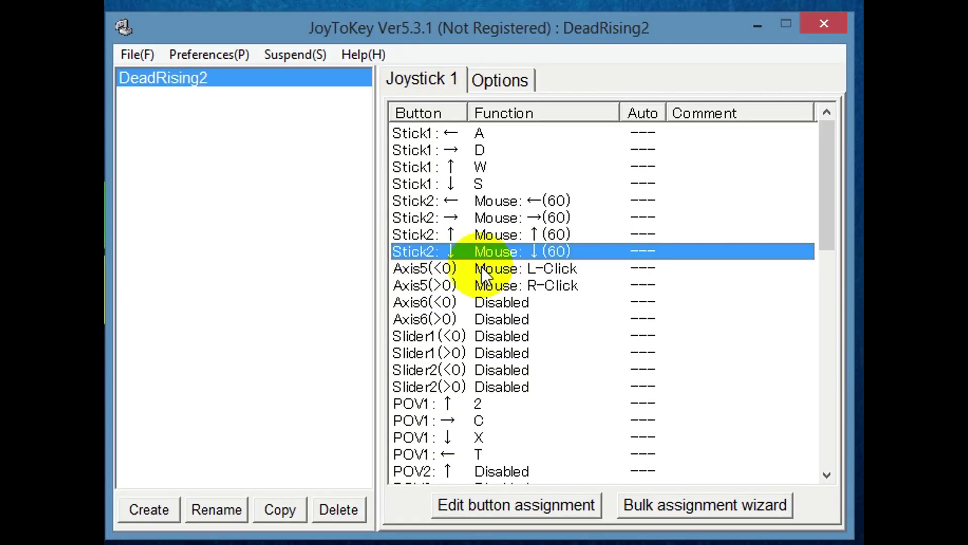
click(500, 266)
double_click(500, 266)
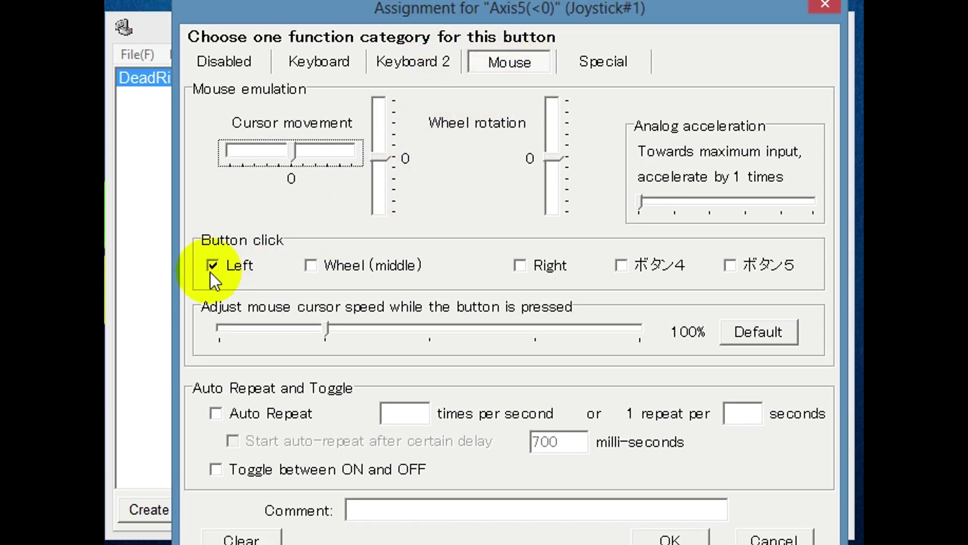
click(670, 537)
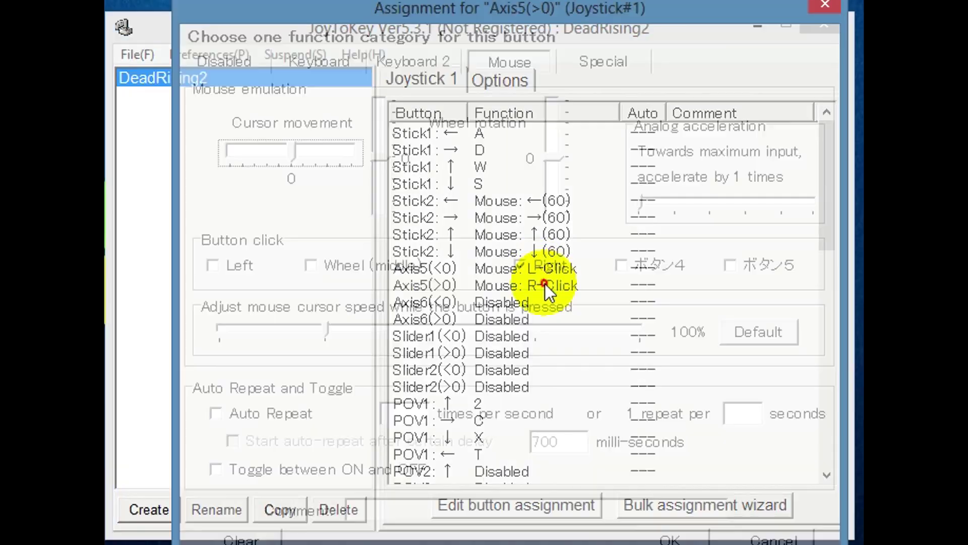
click(520, 56)
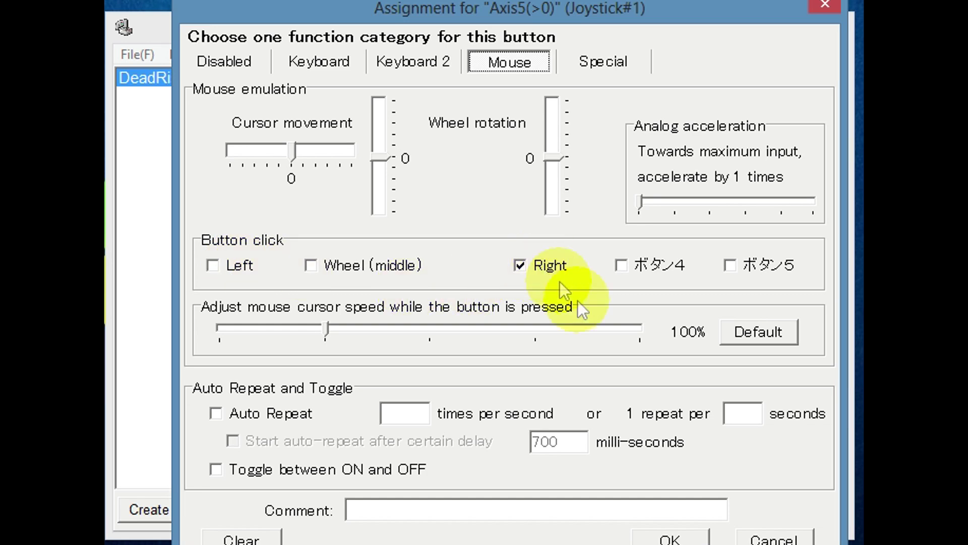
click(670, 537)
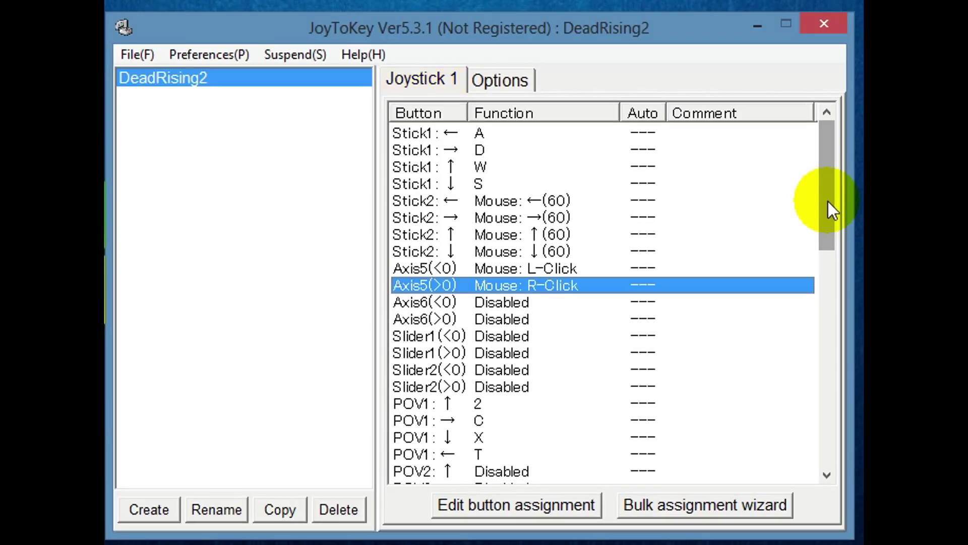
drag(828, 201, 823, 303)
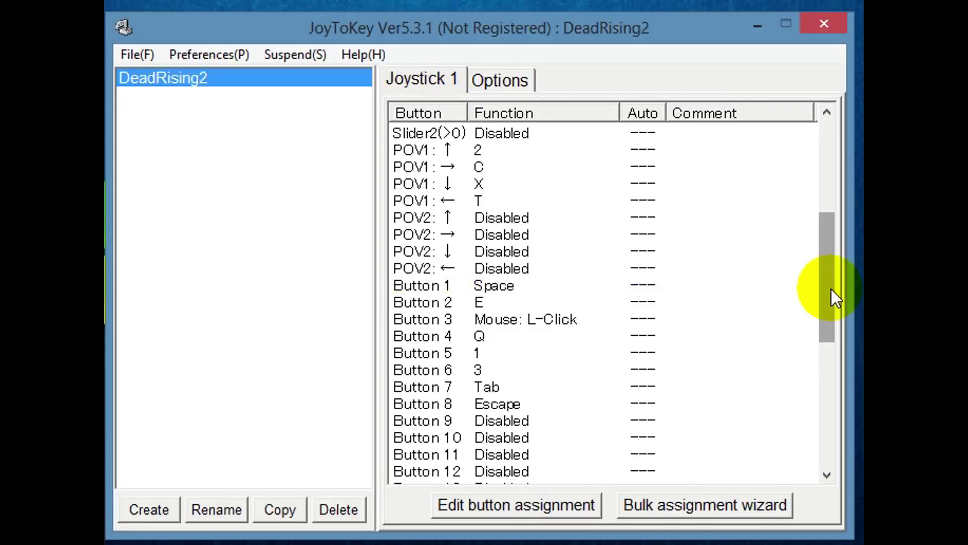
- Confirm Button 1 as Space and Button 2 as E, then bring up Button 3's mouse left-click assignment
double_click(488, 288)
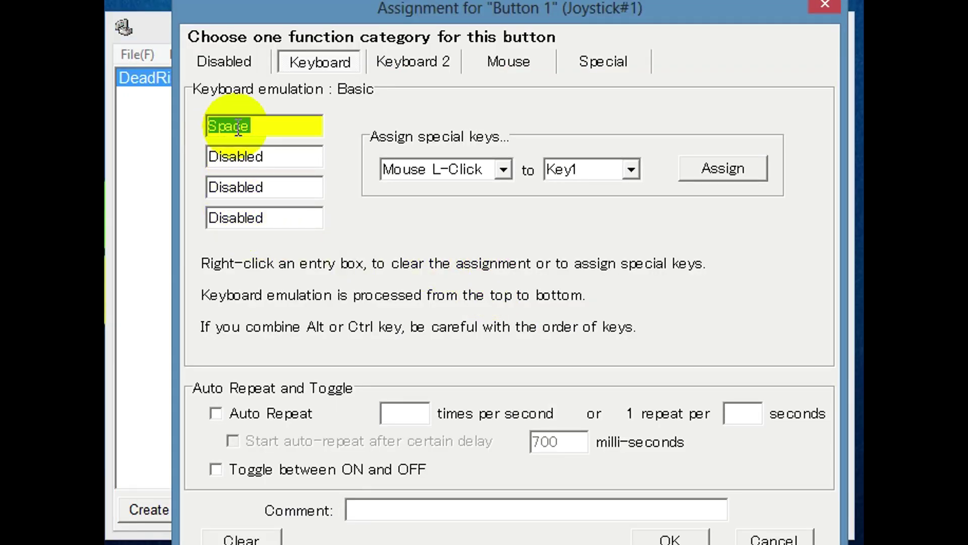
click(670, 539)
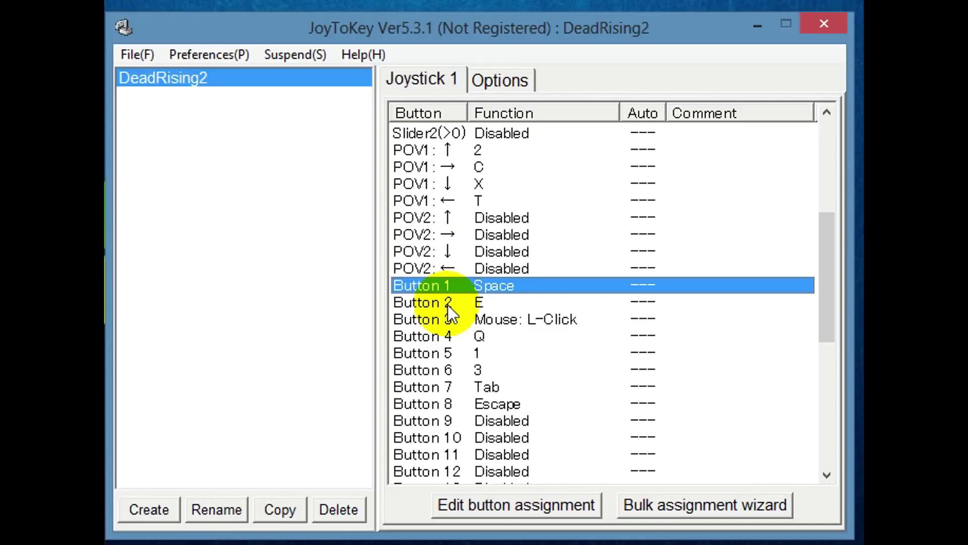
double_click(448, 305)
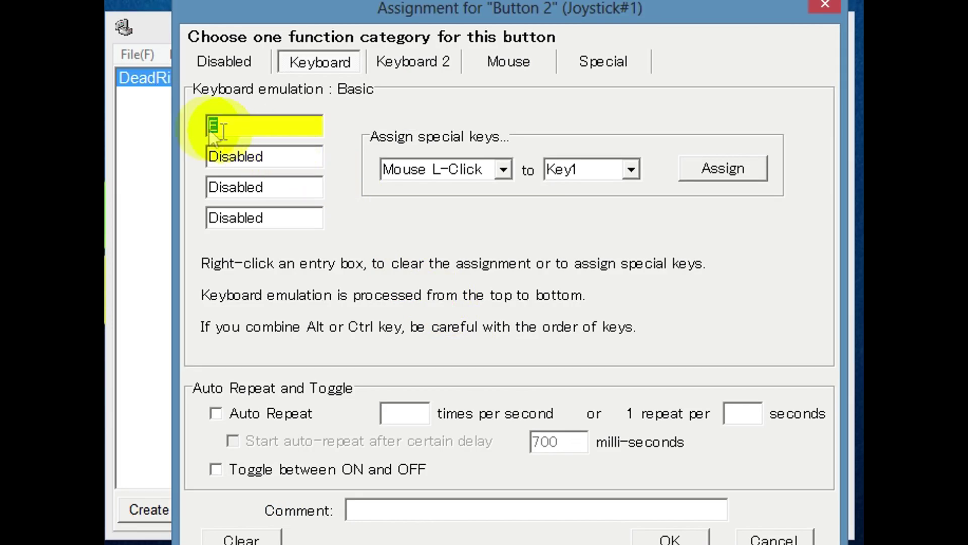
click(670, 539)
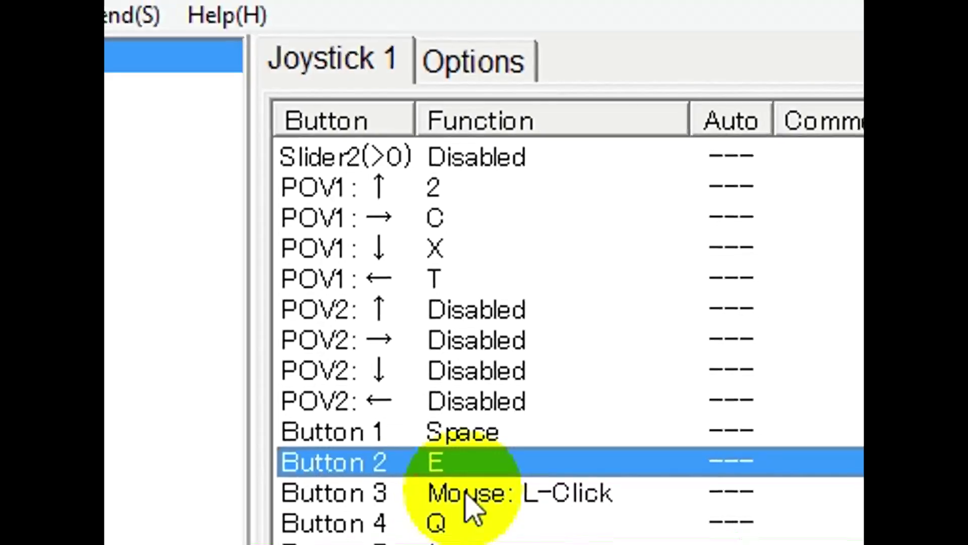
double_click(471, 457)
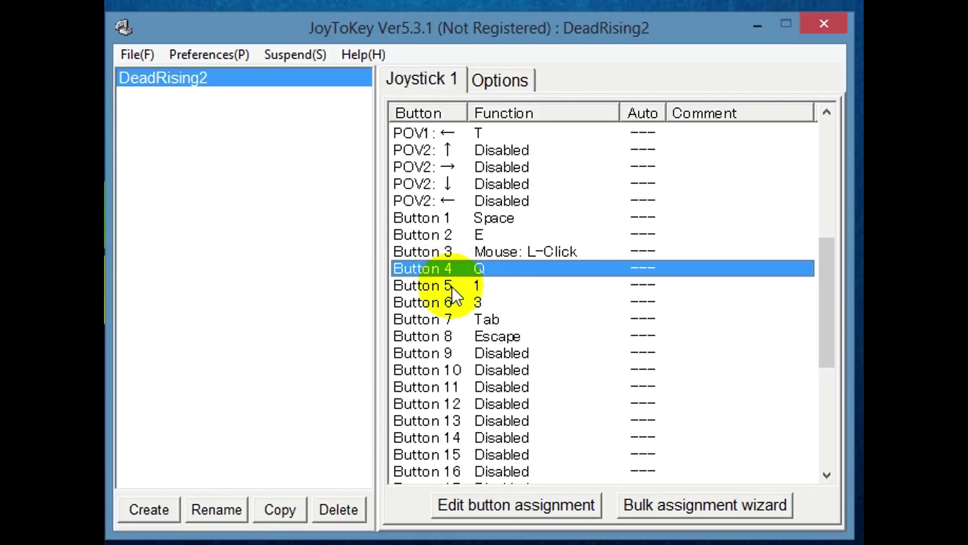
- Review Button 5's assignment and confirm Button 7 mapped to Tab
double_click(451, 286)
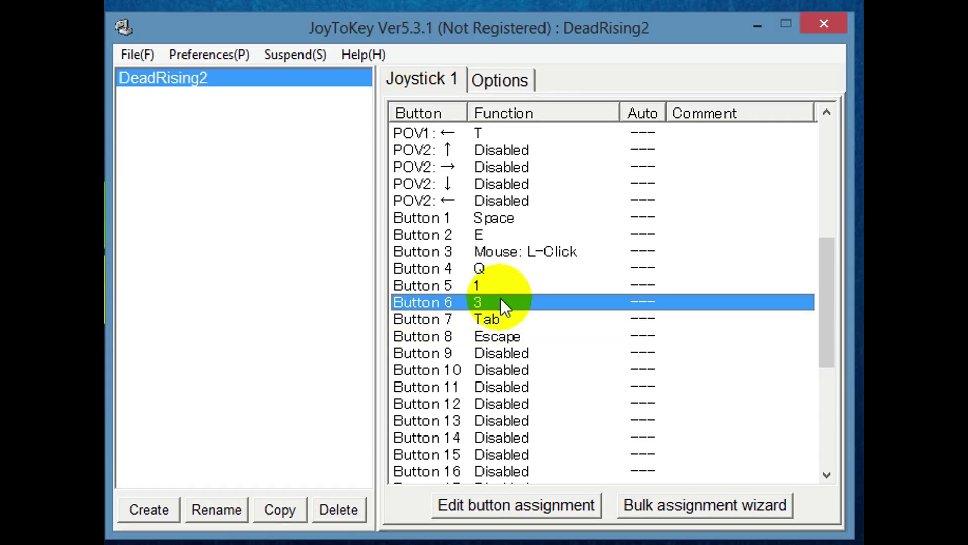
click(493, 319)
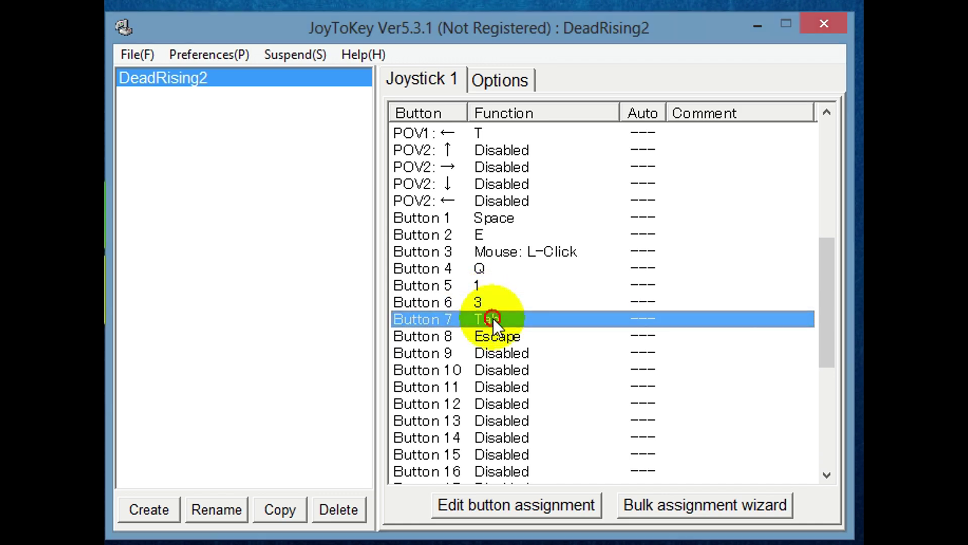
double_click(494, 318)
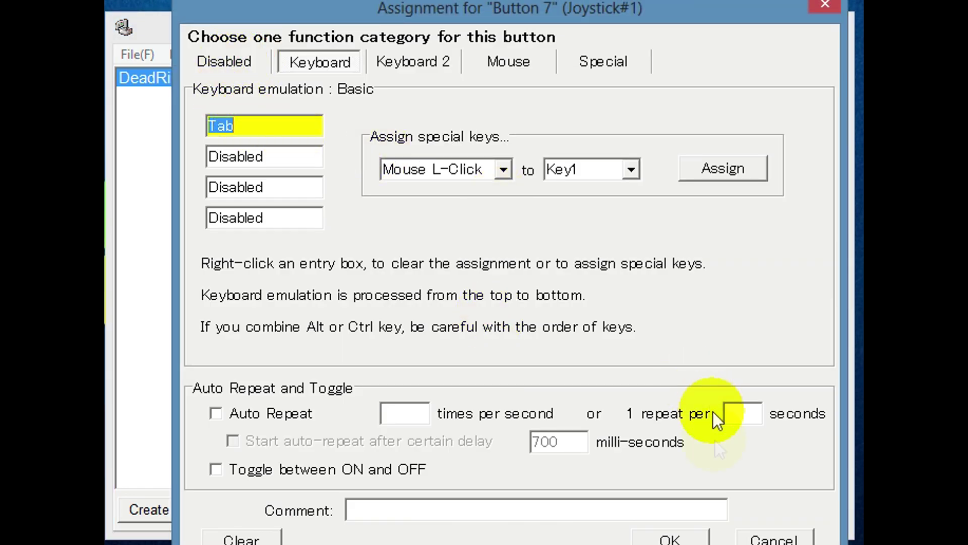
click(666, 535)
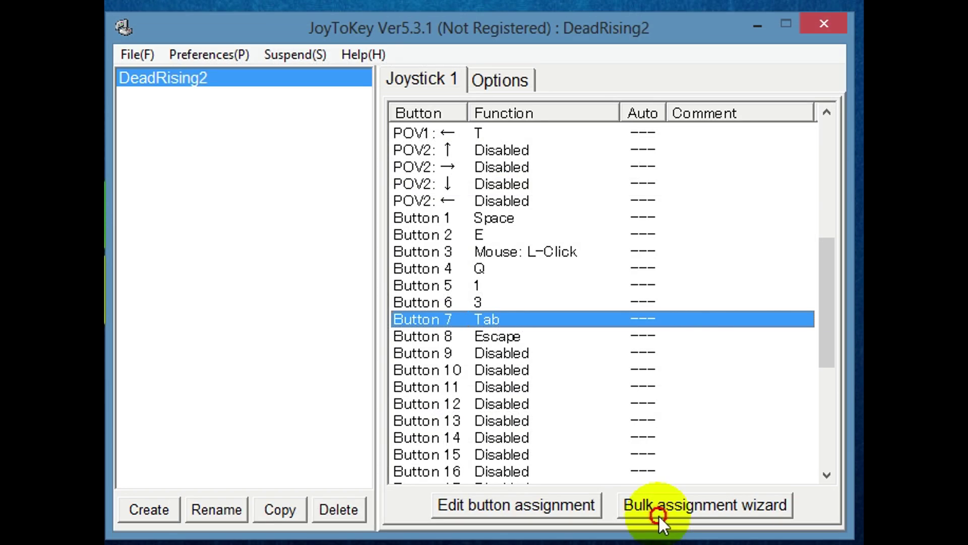
- Confirm Button 8 mapped to Escape, leaving all assignment windows closed
click(485, 341)
double_click(486, 340)
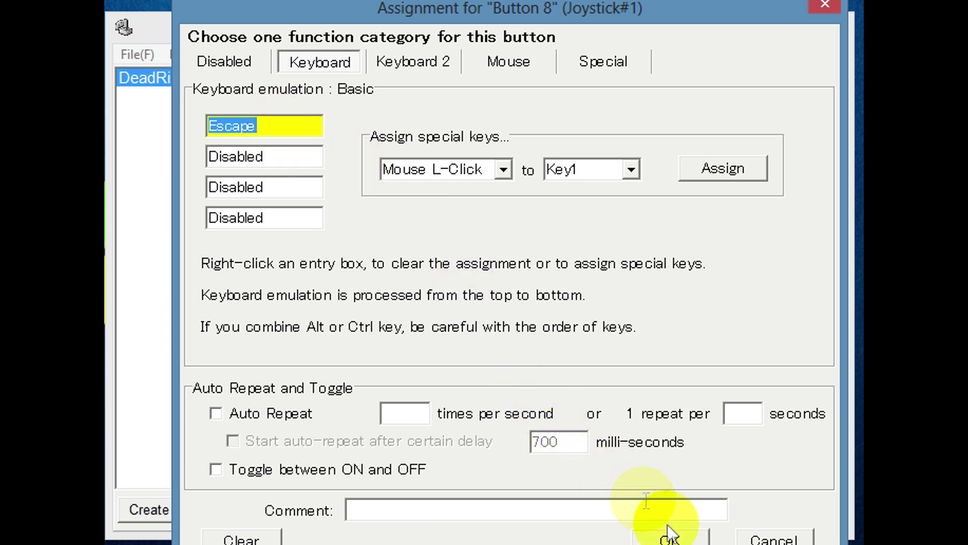
click(675, 539)
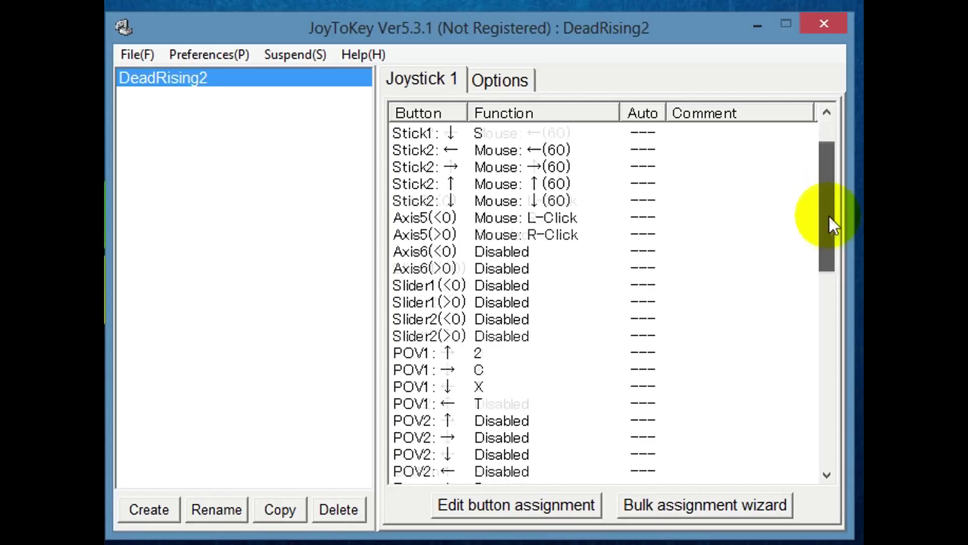
drag(829, 219, 833, 269)
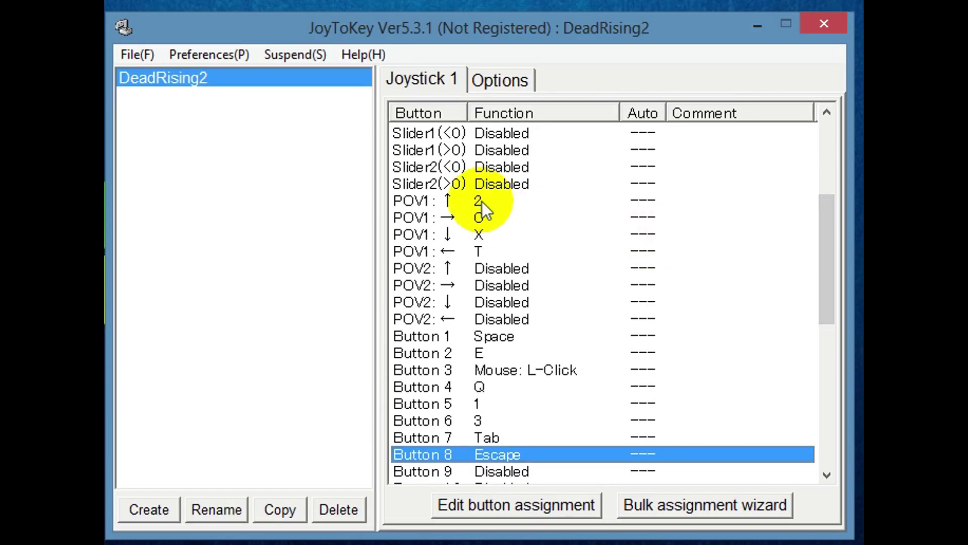
- Confirm D-pad up mapped to 2 and D-pad right mapped to C
click(480, 202)
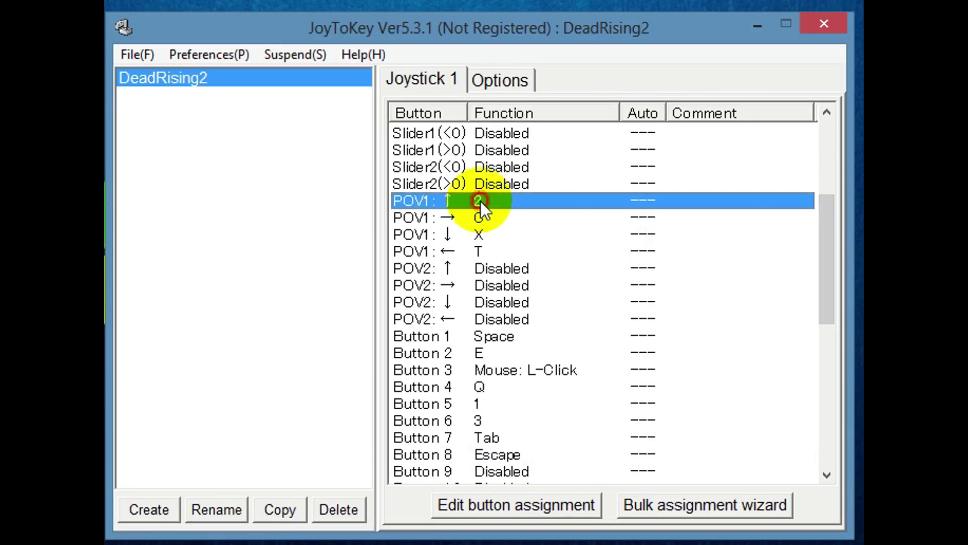
click(512, 184)
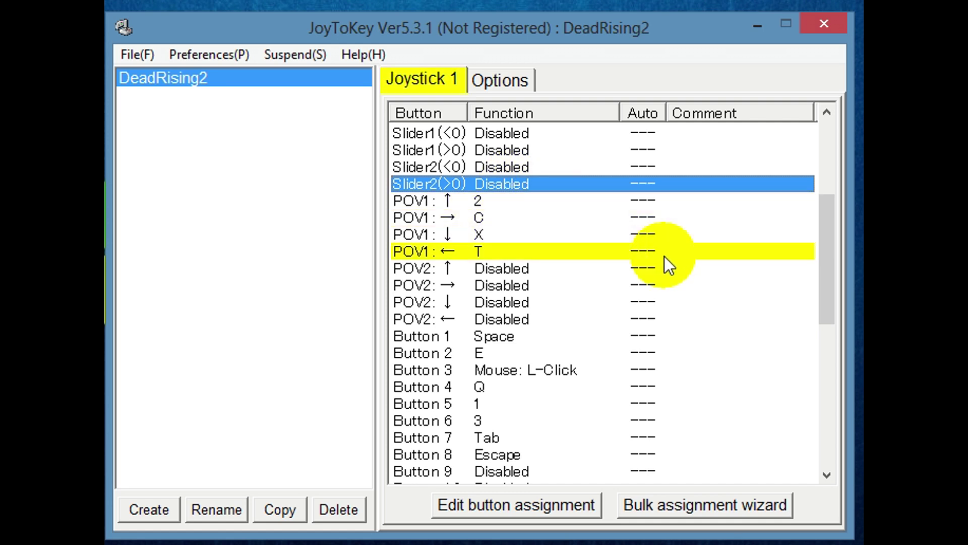
click(470, 200)
double_click(470, 200)
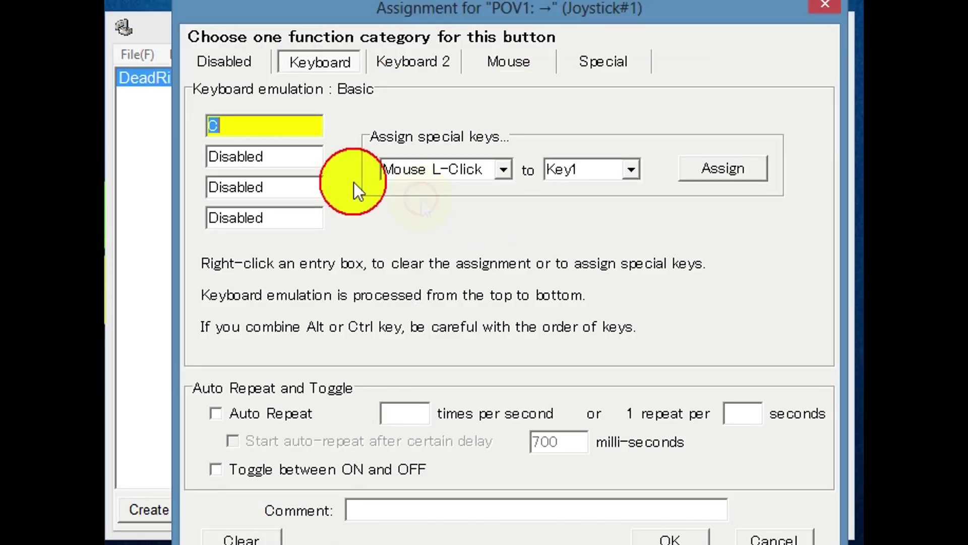
click(668, 539)
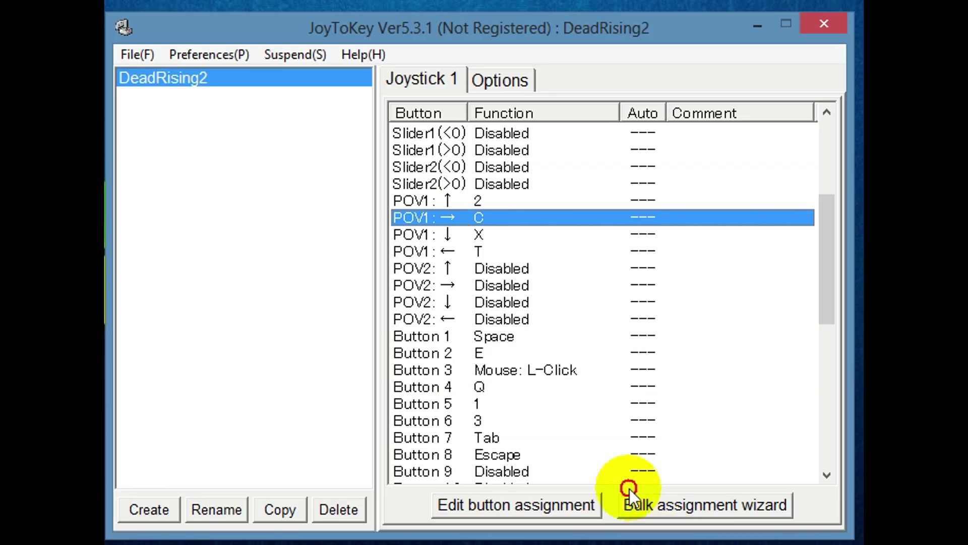
- Confirm D-pad down mapped to X and D-pad left mapped to T
double_click(465, 235)
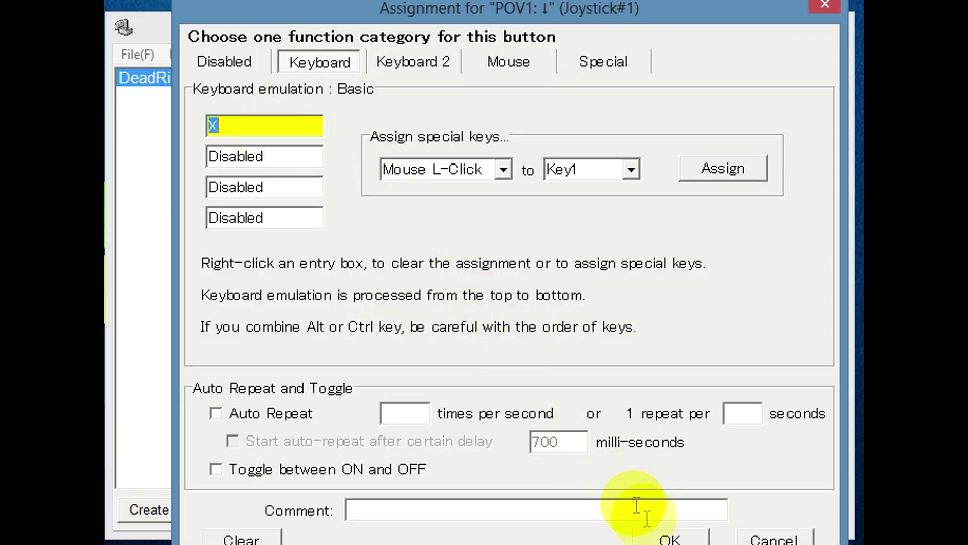
click(669, 539)
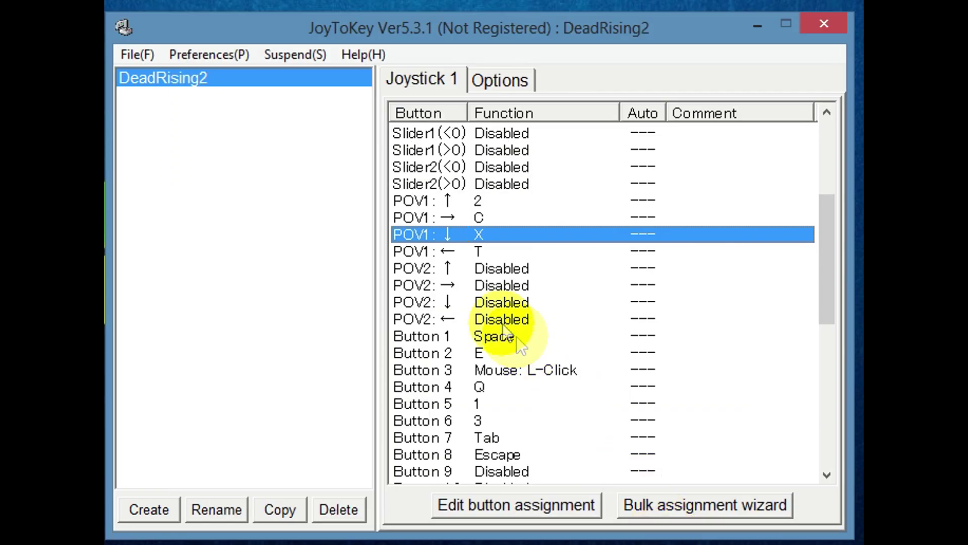
double_click(469, 255)
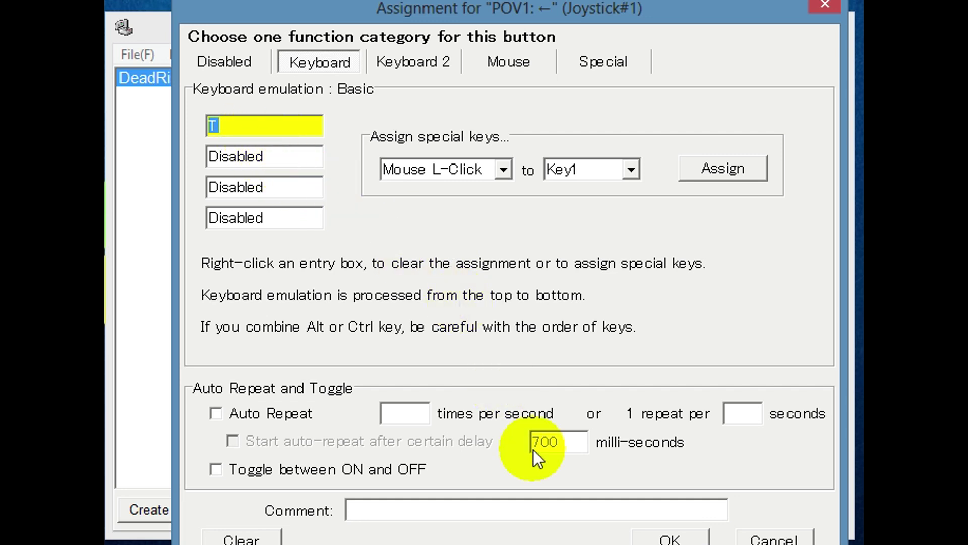
click(671, 537)
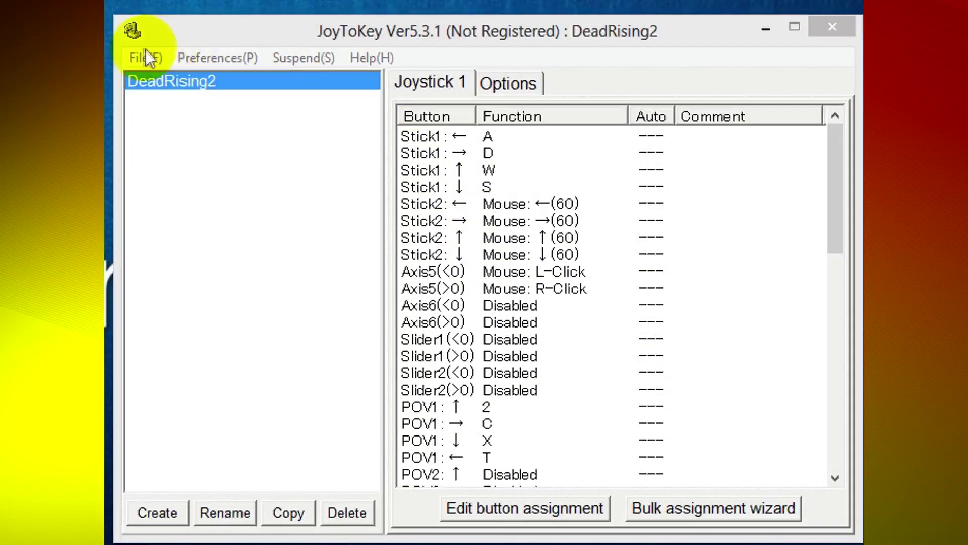
- Bring up the File(F) menu to save the finished DeadRising2 profile
click(135, 58)
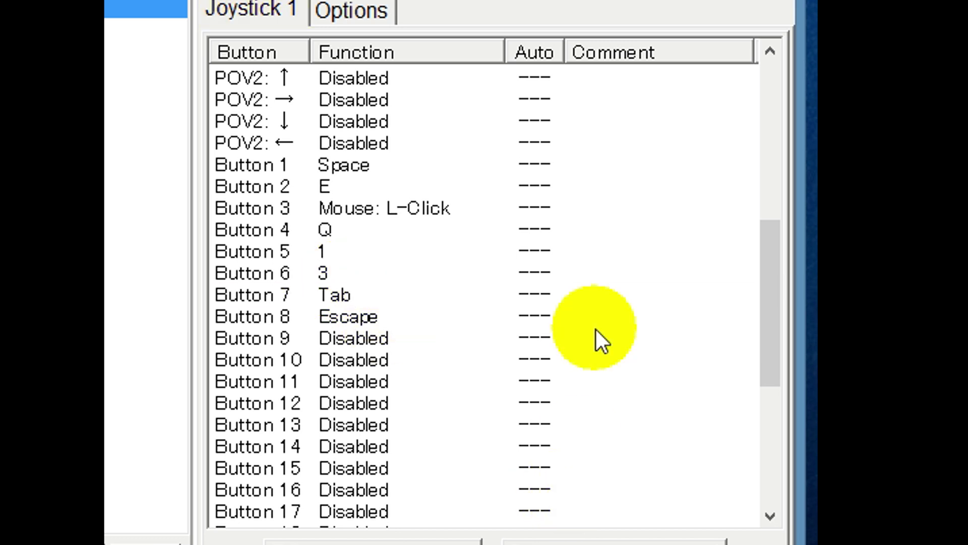
drag(765, 288, 763, 447)
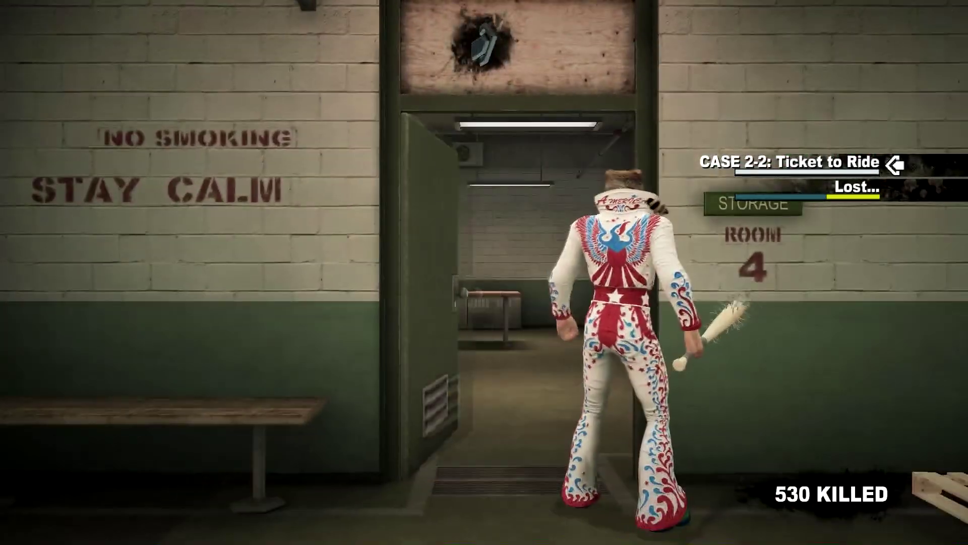
- Walk through the storage room doorway and corridor up beside the survivor
key(w)
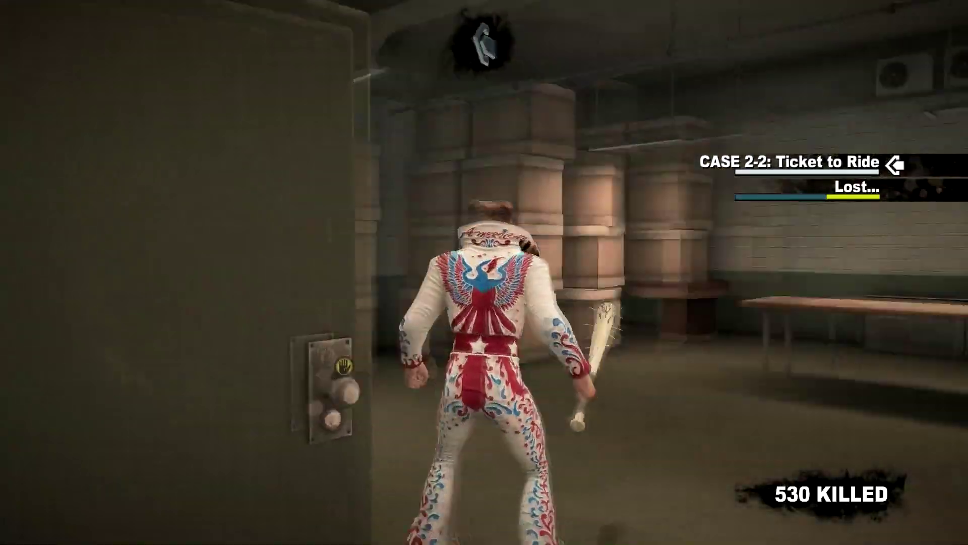
key(w)
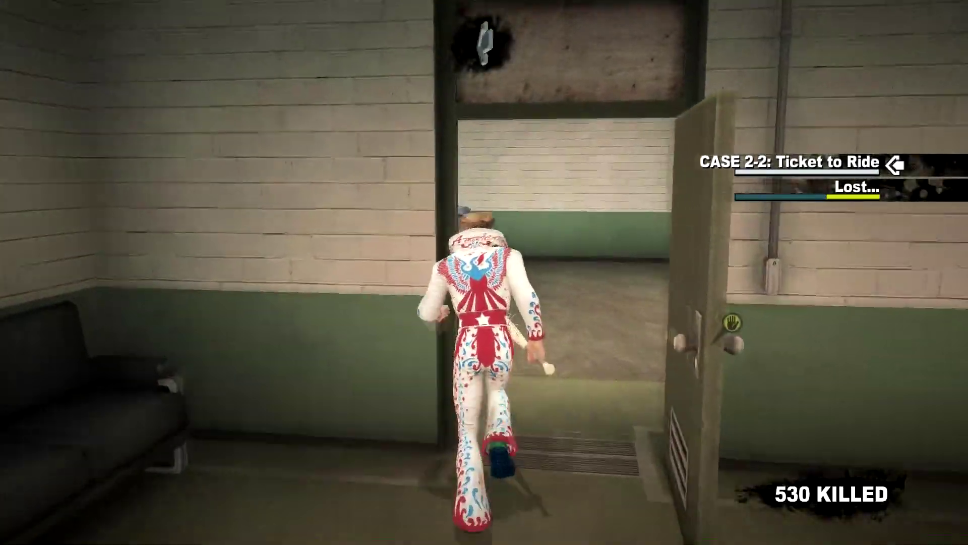
key(w)
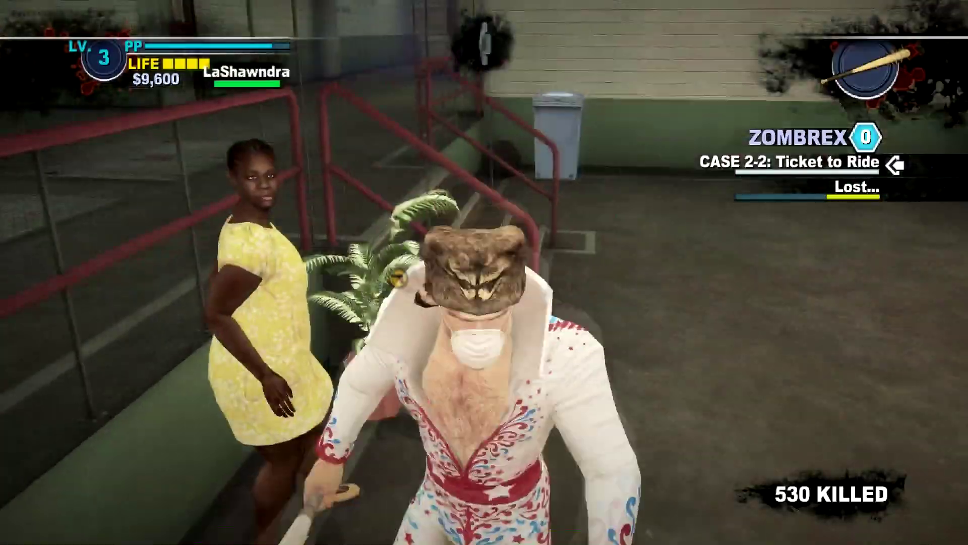
key(w)
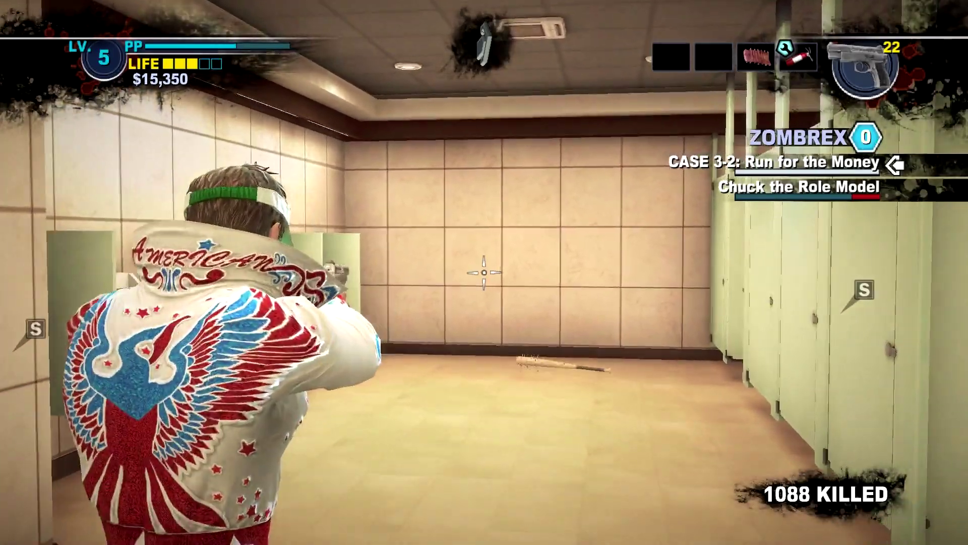
- Walk through the restroom to the spiked bat and pick it up
key(w)
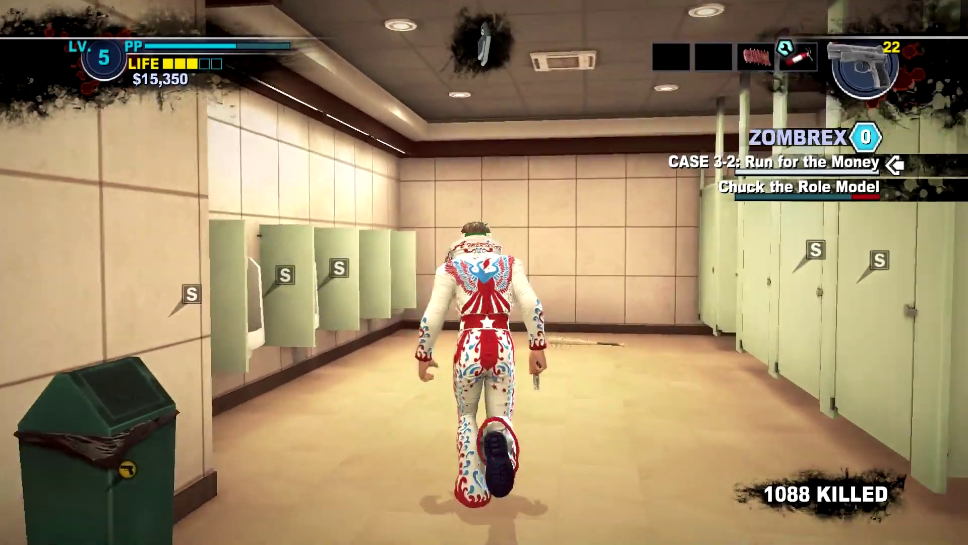
key(w)
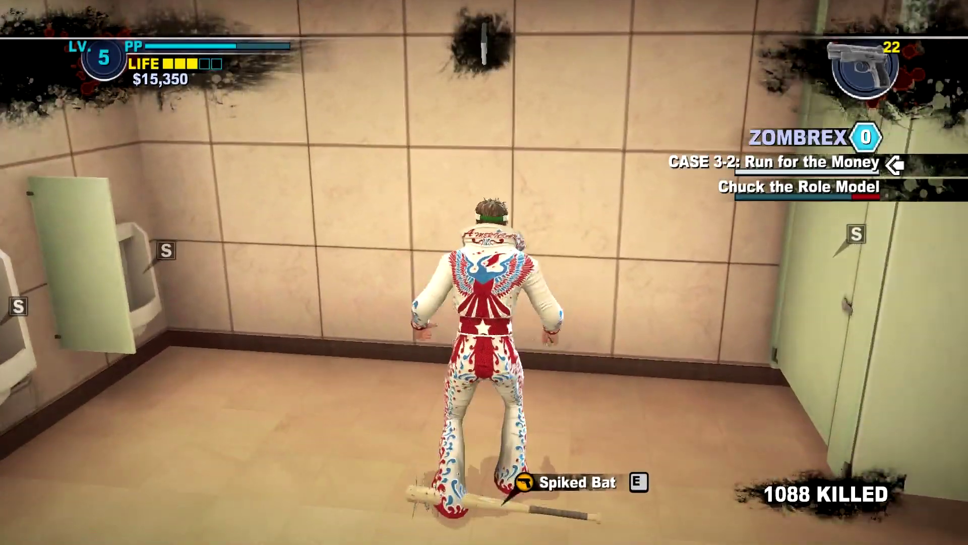
key(e)
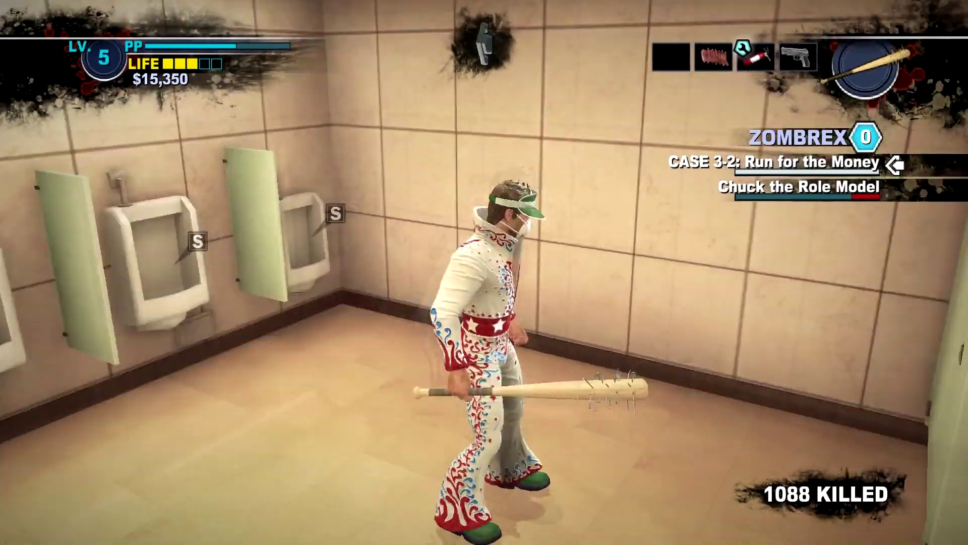